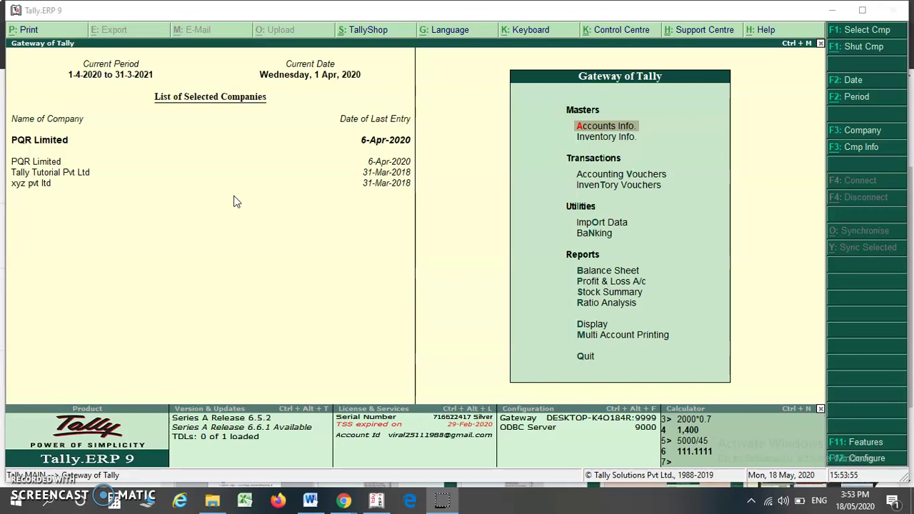
Go through Display > Statutory Reports > GST to the GSTR-1 summary for April 2020.
{"action": "left_click", "coordinate": [292, 255]}
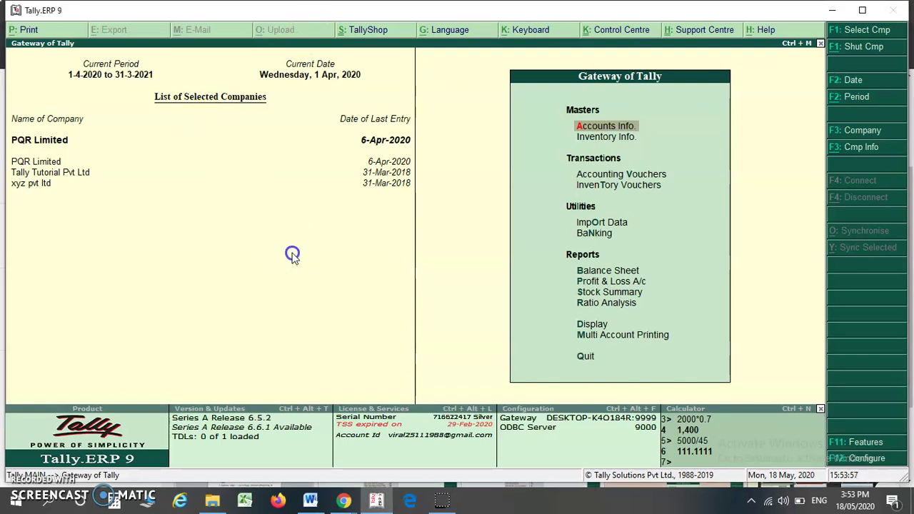
{"action": "key", "text": "Down"}
{"action": "key", "text": "Down"}
{"action": "key", "text": "Down"}
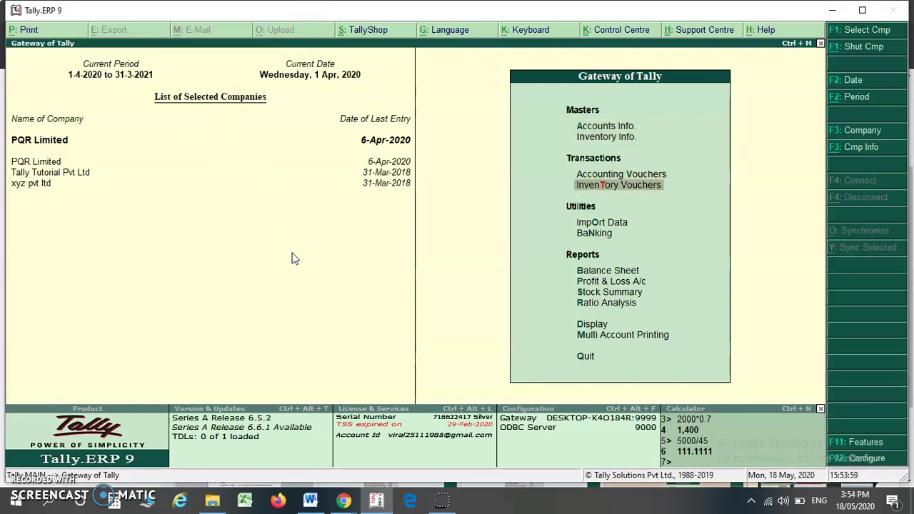
{"action": "key", "text": "Down"}
{"action": "key", "text": "Down"}
{"action": "key", "text": "Down"}
{"action": "key", "text": "Down"}
{"action": "key", "text": "Down"}
{"action": "key", "text": "Down"}
{"action": "key", "text": "Down"}
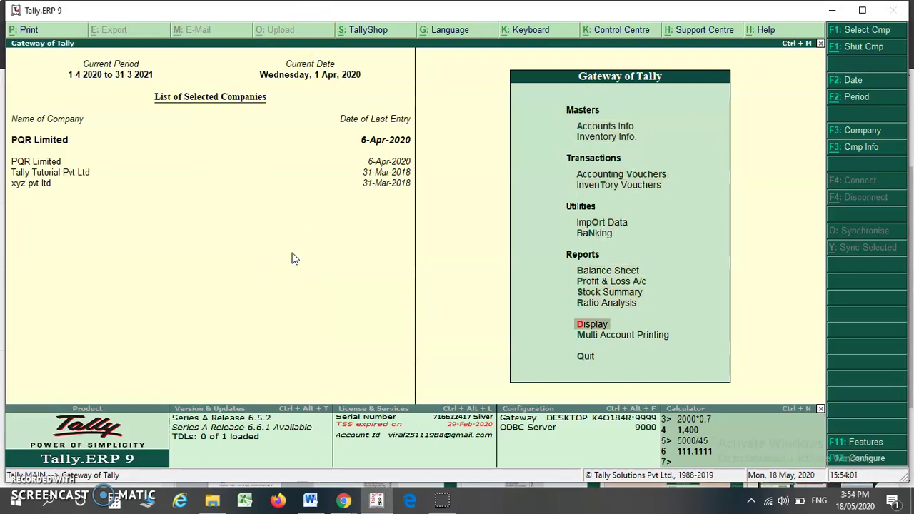
{"action": "key", "text": "Return"}
{"action": "key", "text": "Down"}
{"action": "key", "text": "Down"}
{"action": "key", "text": "Down"}
{"action": "key", "text": "Down"}
{"action": "key", "text": "Down"}
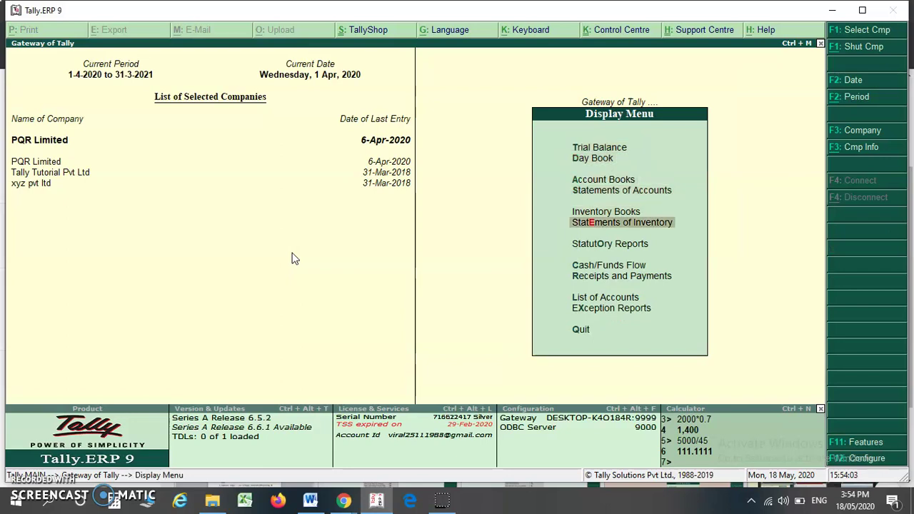
{"action": "key", "text": "Down"}
{"action": "key", "text": "Return"}
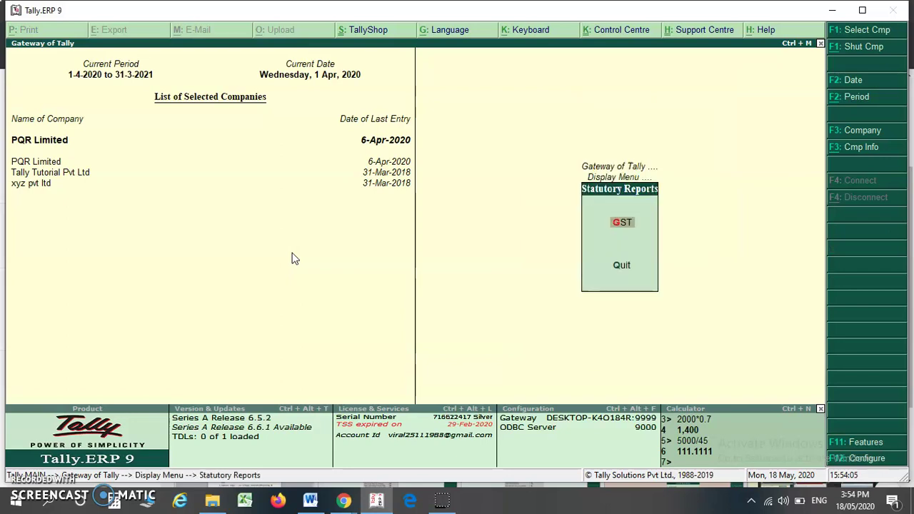
{"action": "key", "text": "Return"}
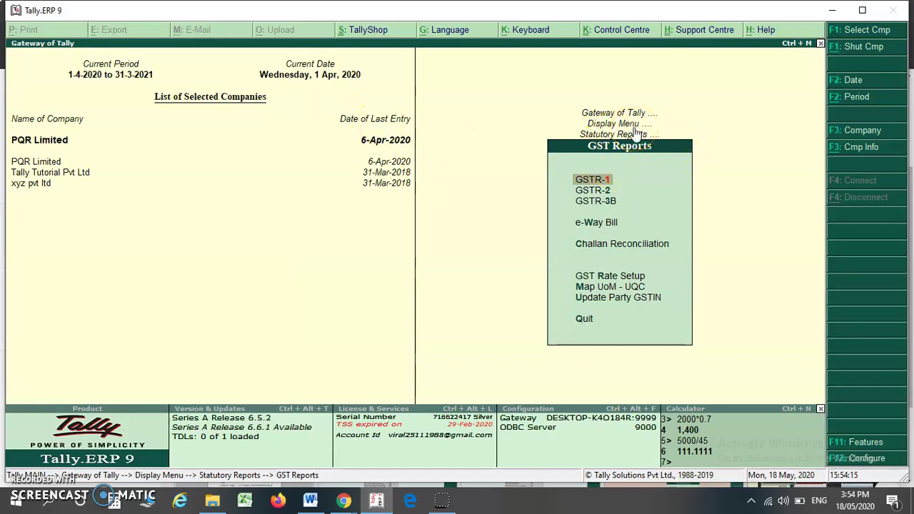
{"action": "key", "text": "Return"}
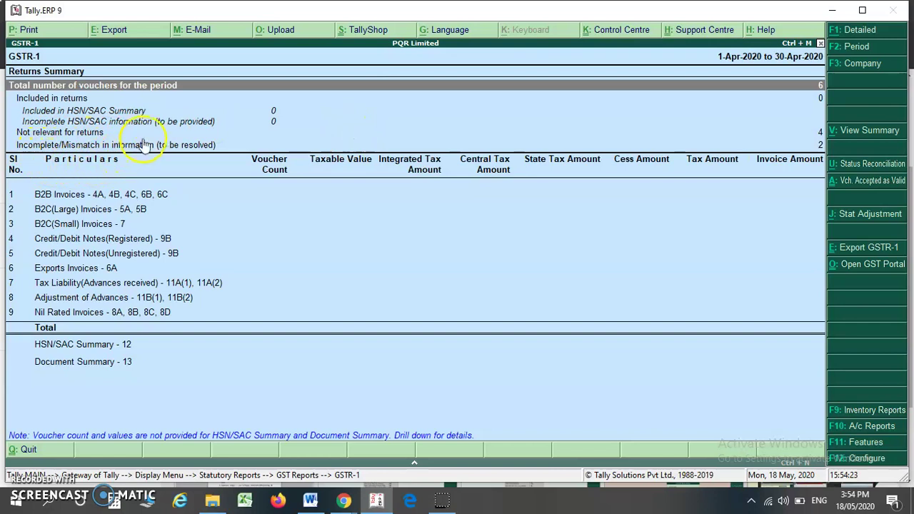
Drill into the Incomplete/Mismatch row and highlight the 2 tax-amount-modified exceptions.
{"action": "key", "text": "Down"}
{"action": "key", "text": "Down"}
{"action": "key", "text": "Down"}
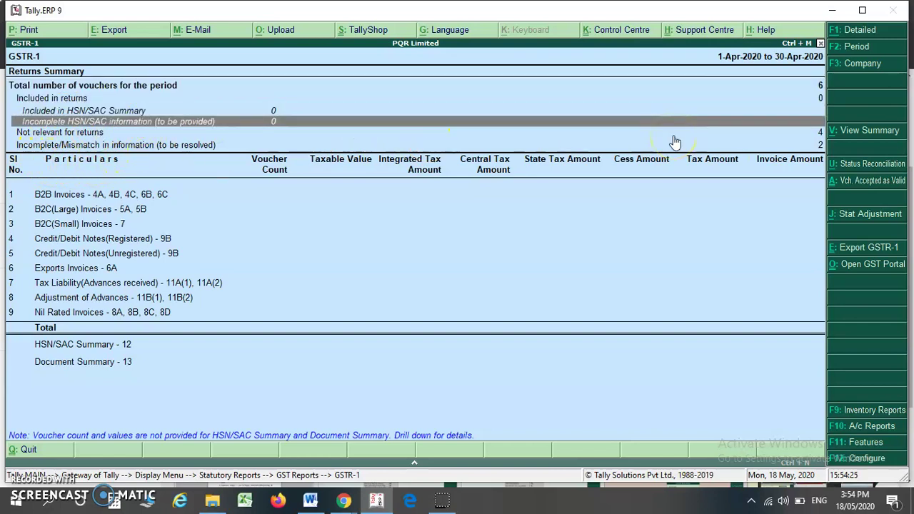
{"action": "key", "text": "Down"}
{"action": "key", "text": "Down"}
{"action": "left_click", "coordinate": [820, 146]}
{"action": "key", "text": "Down"}
{"action": "key", "text": "Up"}
{"action": "key", "text": "Down"}
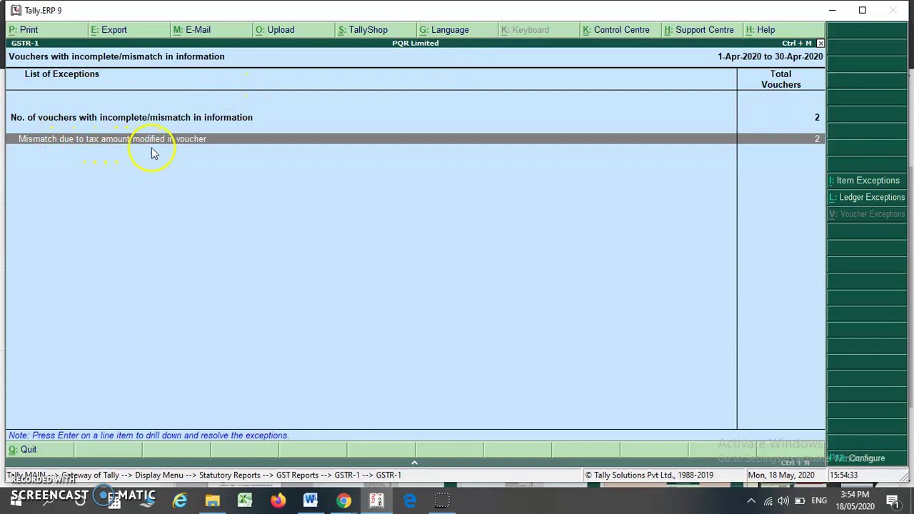
Open the tax-amount mismatch vouchers and review the B N METAL and T T & Co entries.
{"action": "left_click", "coordinate": [260, 146]}
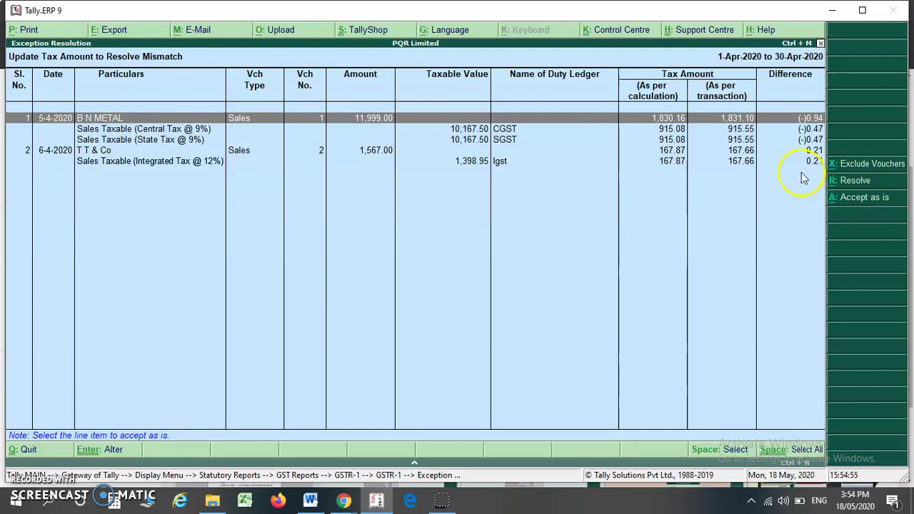
{"action": "left_click", "coordinate": [774, 151]}
{"action": "key", "text": "Up"}
{"action": "key", "text": "Up"}
{"action": "key", "text": "Up"}
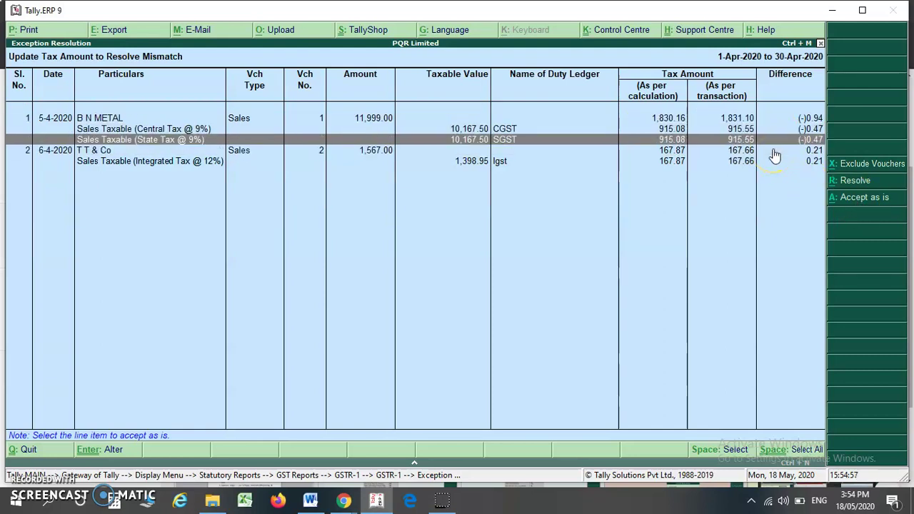
{"action": "key", "text": "Down"}
{"action": "key", "text": "Down"}
{"action": "key", "text": "Down"}
{"action": "key", "text": "Down"}
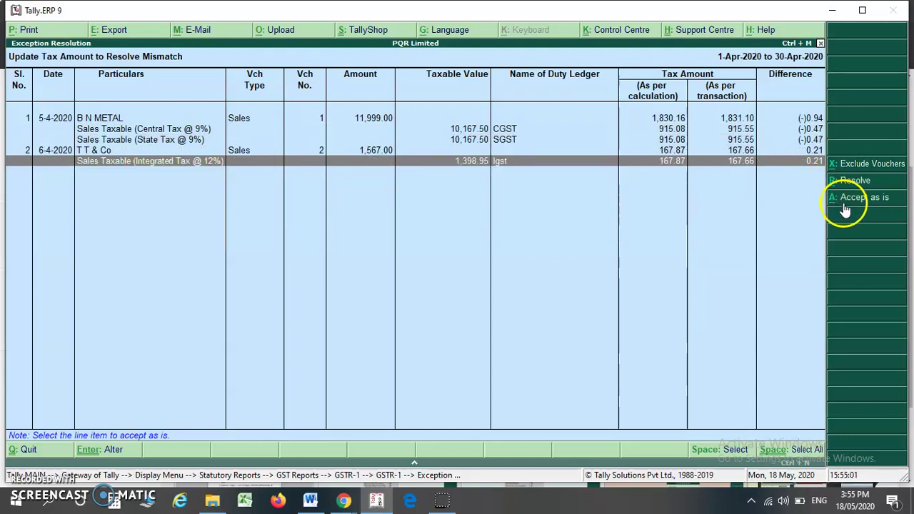
{"action": "key", "text": "Up"}
{"action": "key", "text": "Up"}
{"action": "key", "text": "Up"}
{"action": "key", "text": "Up"}
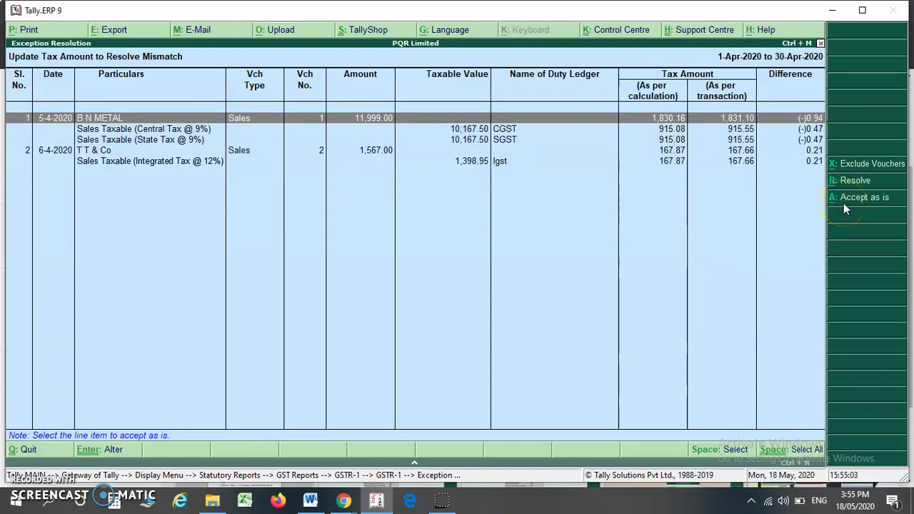
Select both vouchers and accept them as is, confirming the prompt.
{"action": "key", "text": "ctrl+space"}
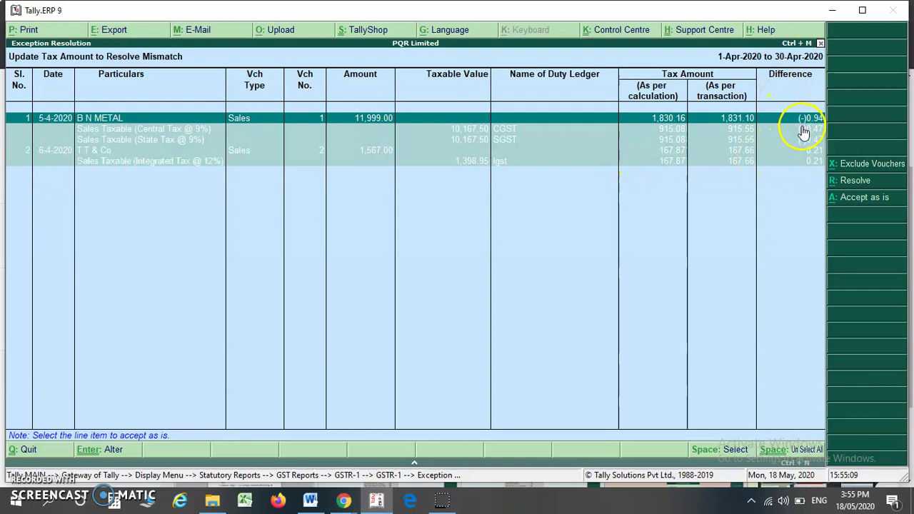
{"action": "left_click", "coordinate": [841, 210]}
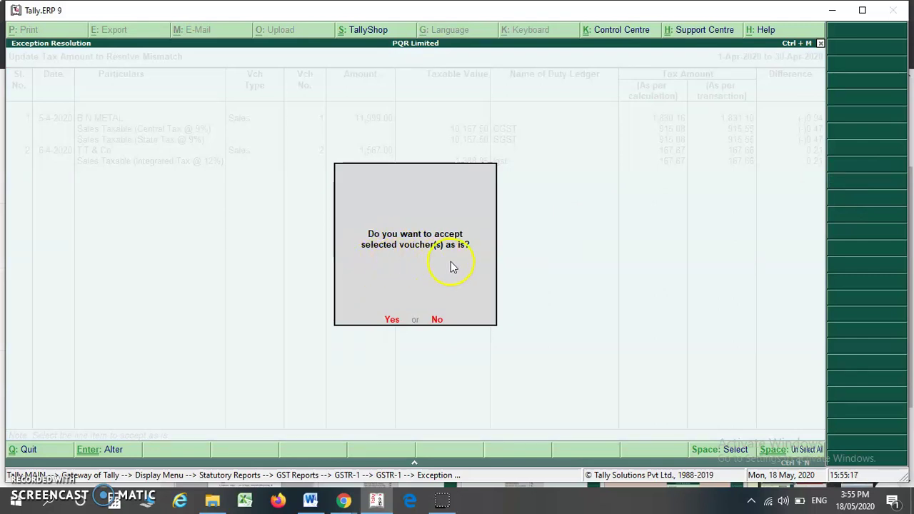
{"action": "key", "text": "Return"}
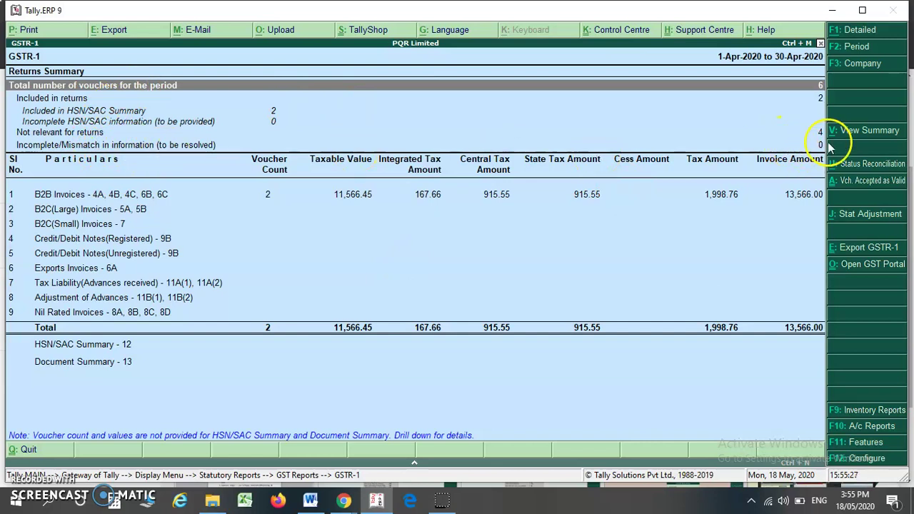
Review the GSTR-1 summary rows, now showing 0 mismatches, and escape to Gateway of Tally.
{"action": "key", "text": "Down"}
{"action": "key", "text": "Down"}
{"action": "key", "text": "Down"}
{"action": "key", "text": "Down"}
{"action": "key", "text": "Down"}
{"action": "key", "text": "Down"}
{"action": "key", "text": "Down"}
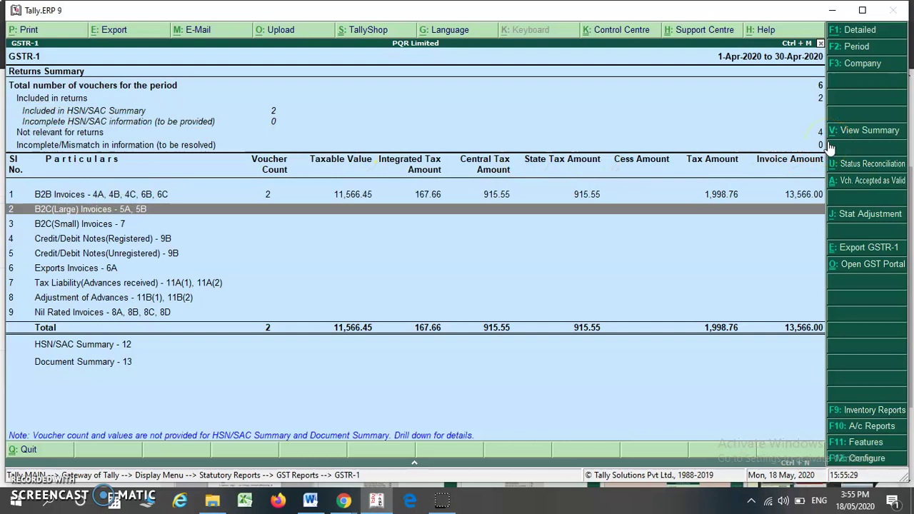
{"action": "key", "text": "Up"}
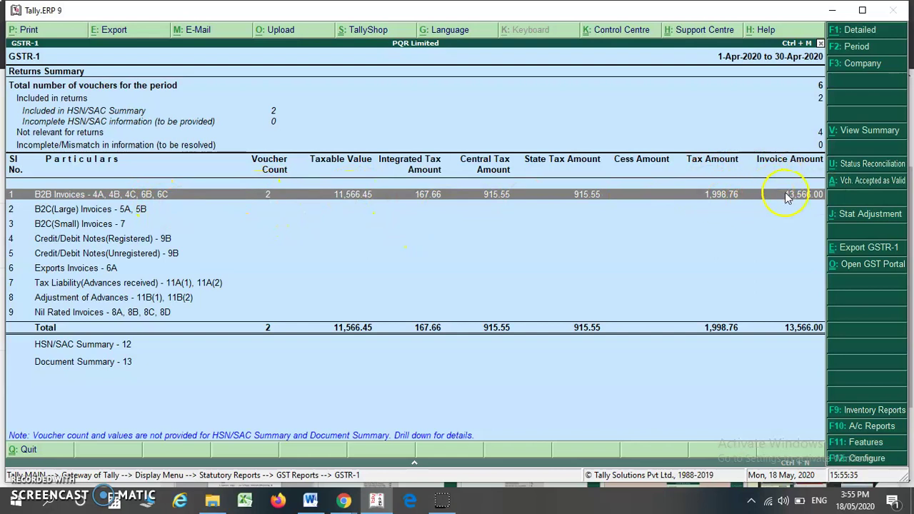
{"action": "key", "text": "Escape"}
{"action": "key", "text": "Escape"}
{"action": "key", "text": "Escape"}
{"action": "key", "text": "Escape"}
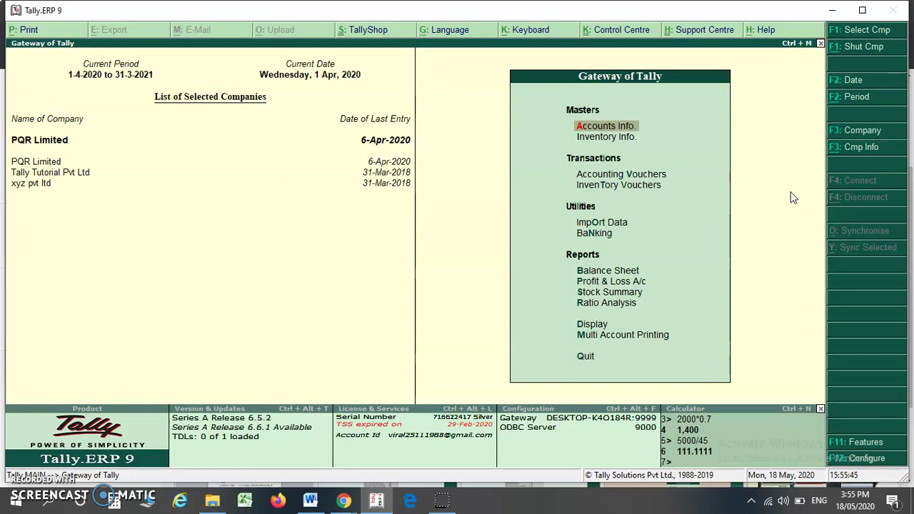
Open the GSTR-3B return summary using the D, U, G menu shortcuts.
{"action": "key", "text": "d"}
{"action": "key", "text": "u"}
{"action": "key", "text": "g"}
{"action": "key", "text": "Down"}
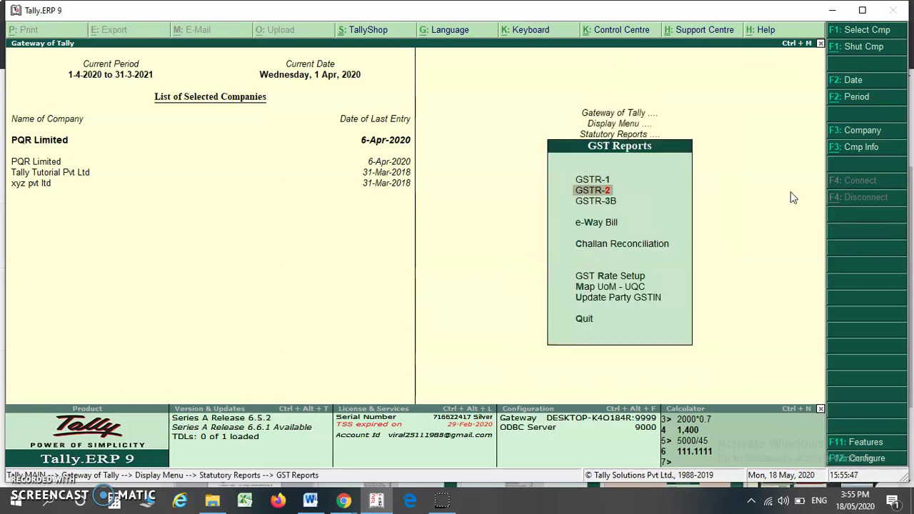
{"action": "key", "text": "Down"}
{"action": "key", "text": "Return"}
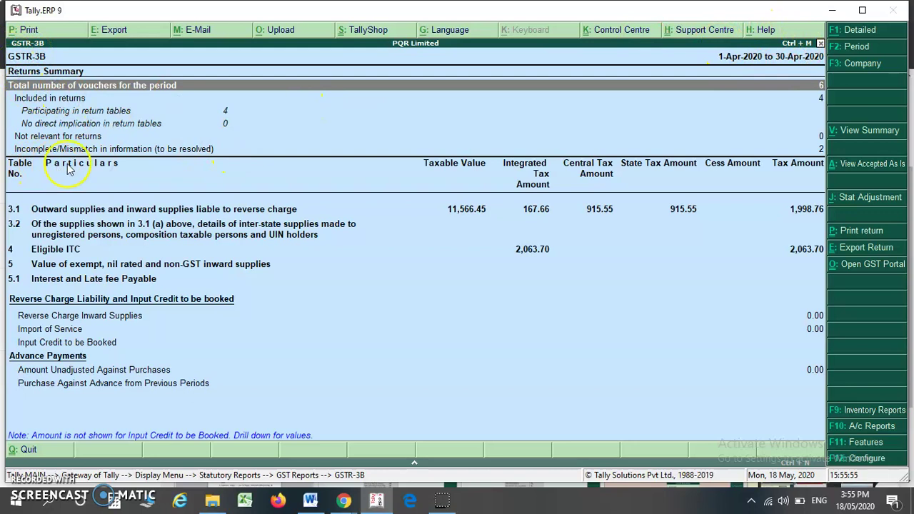
Drill into Incomplete/Mismatch and open the 'tax amount modified in voucher' list of 2 vouchers.
{"action": "key", "text": "Down"}
{"action": "key", "text": "Down"}
{"action": "key", "text": "Down"}
{"action": "key", "text": "Down"}
{"action": "key", "text": "Down"}
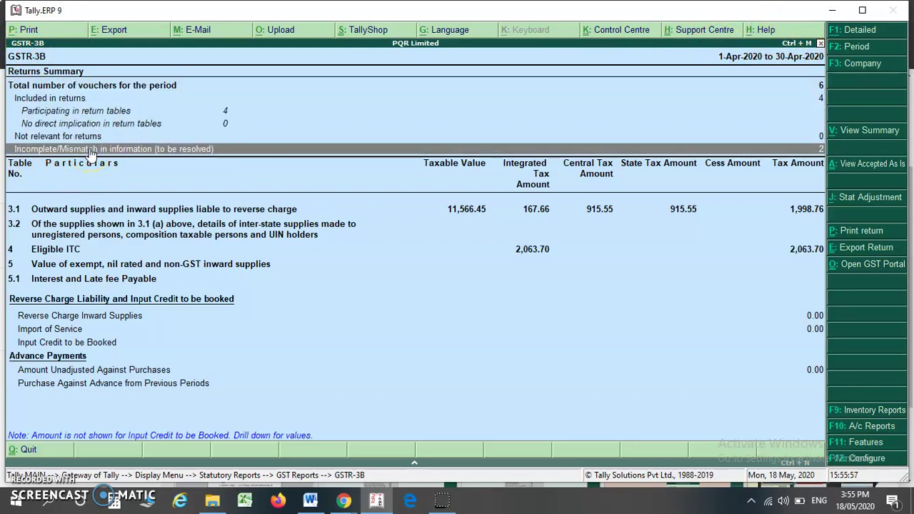
{"action": "key", "text": "Return"}
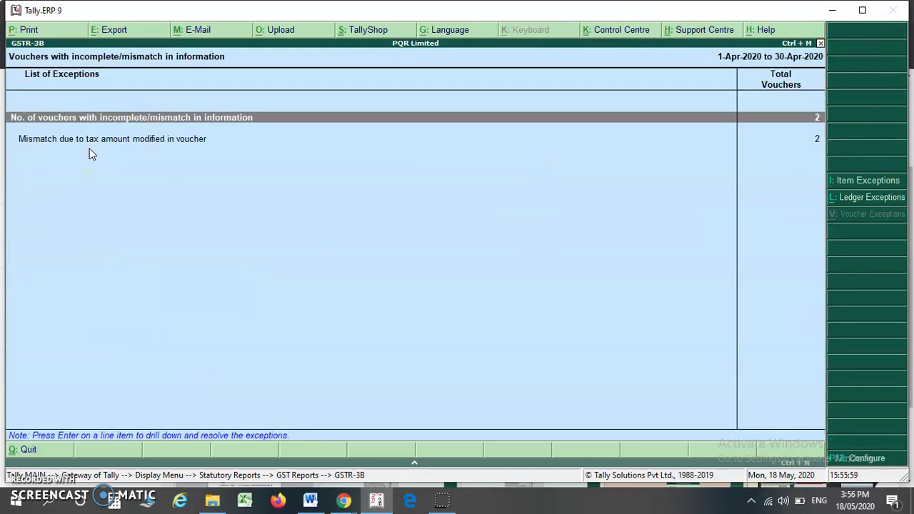
{"action": "key", "text": "Down"}
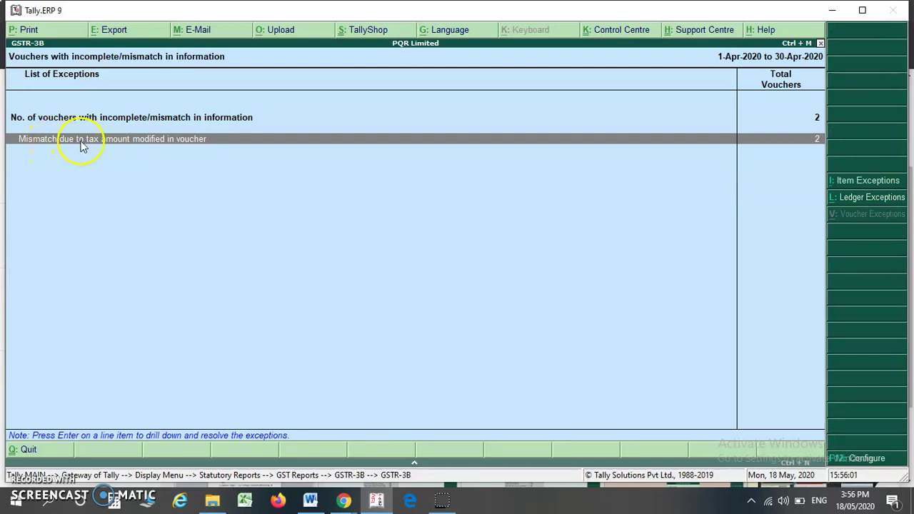
{"action": "double_click", "coordinate": [145, 146]}
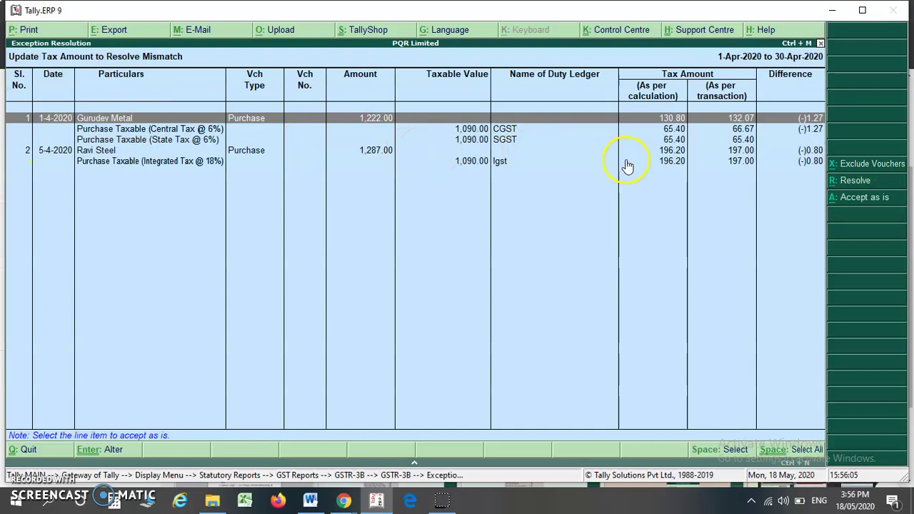
Alter Gurudev Metal's voucher, entering 65.40 as the CGST amount and accepting it.
{"action": "double_click", "coordinate": [812, 133]}
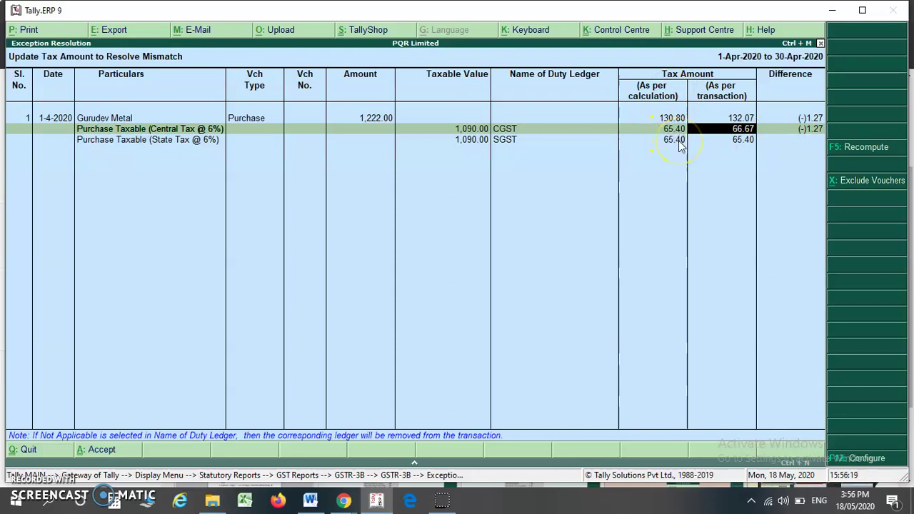
{"action": "left_click", "coordinate": [721, 147]}
{"action": "type", "text": "65.40"}
{"action": "key", "text": "Return"}
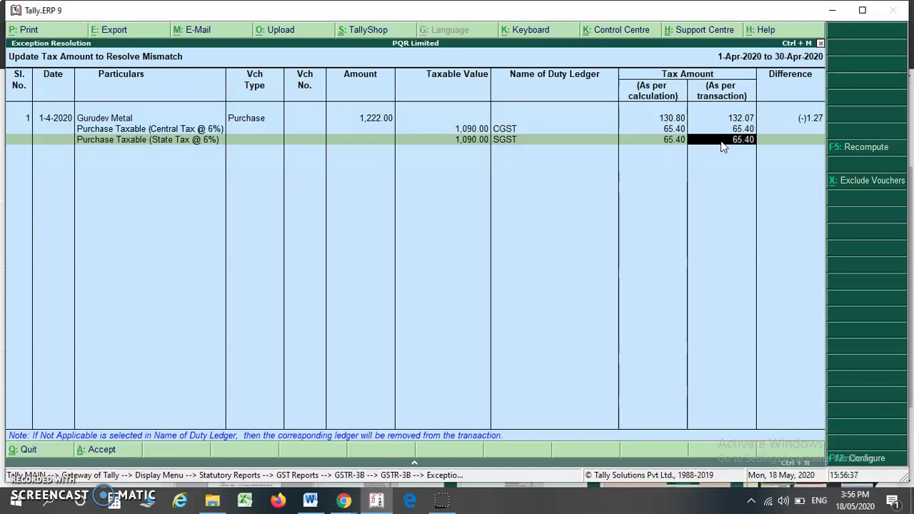
{"action": "key", "text": "Return"}
{"action": "key", "text": "Return"}
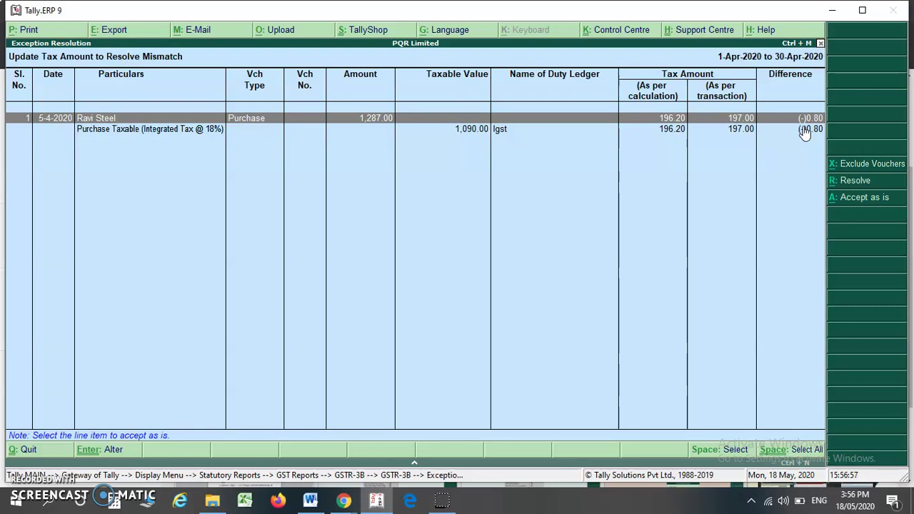
Abandon editing Ravi Steel's IGST, then accept its 197.00 amount as is and confirm.
{"action": "key", "text": "Return"}
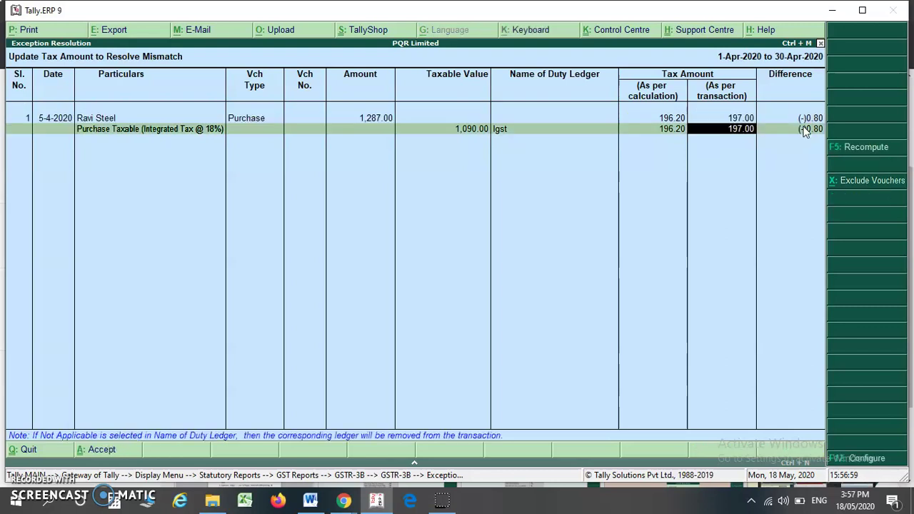
{"action": "type", "text": "1"}
{"action": "left_click", "coordinate": [805, 130]}
{"action": "left_click", "coordinate": [732, 127]}
{"action": "key", "text": "Escape"}
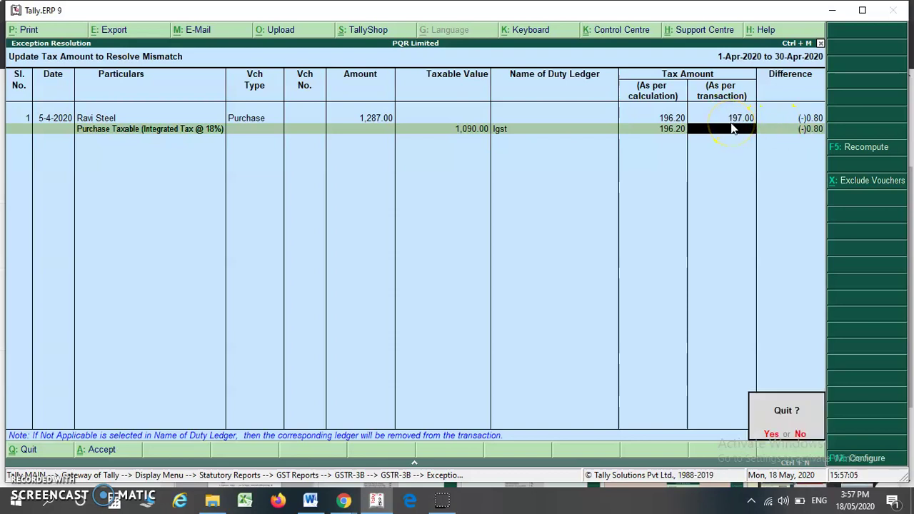
{"action": "key", "text": "Return"}
{"action": "left_click", "coordinate": [836, 202]}
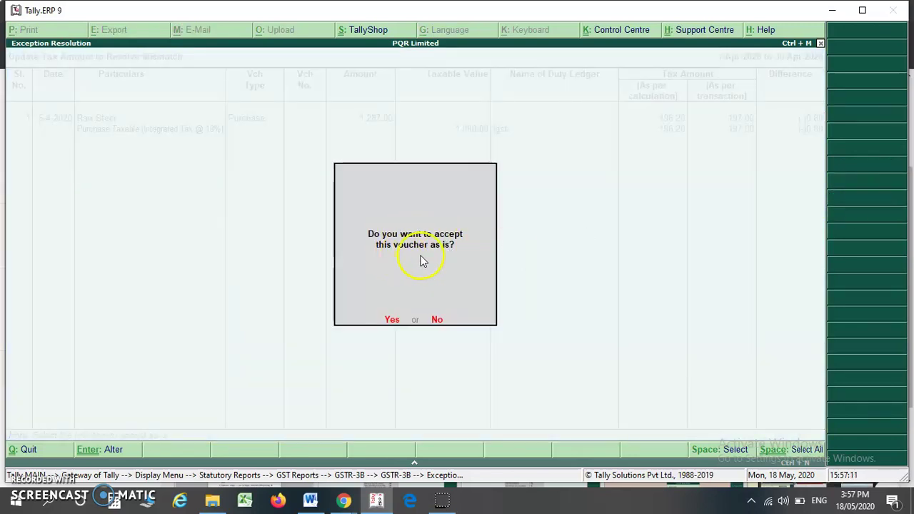
{"action": "left_click", "coordinate": [414, 288]}
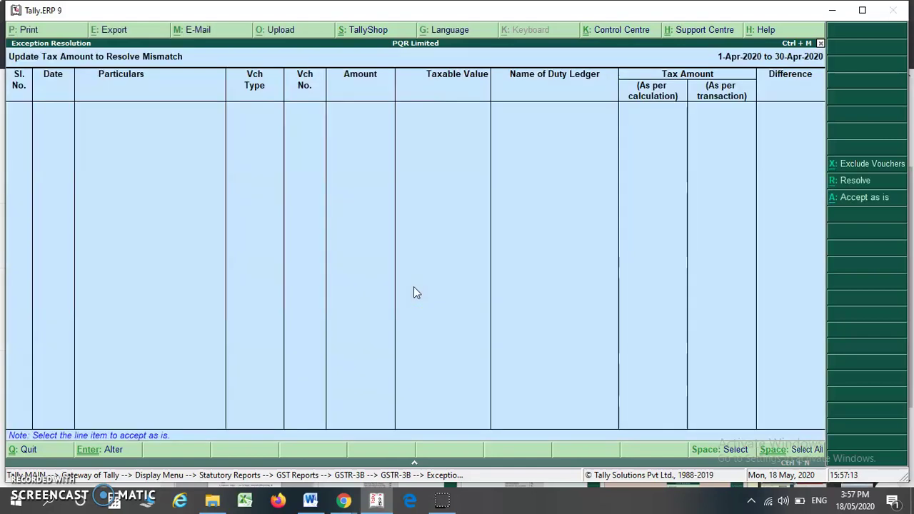
Escape back to the GSTR-3B summary and check the Incomplete/Mismatch row reads 0.
{"action": "key", "text": "Escape"}
{"action": "key", "text": "Escape"}
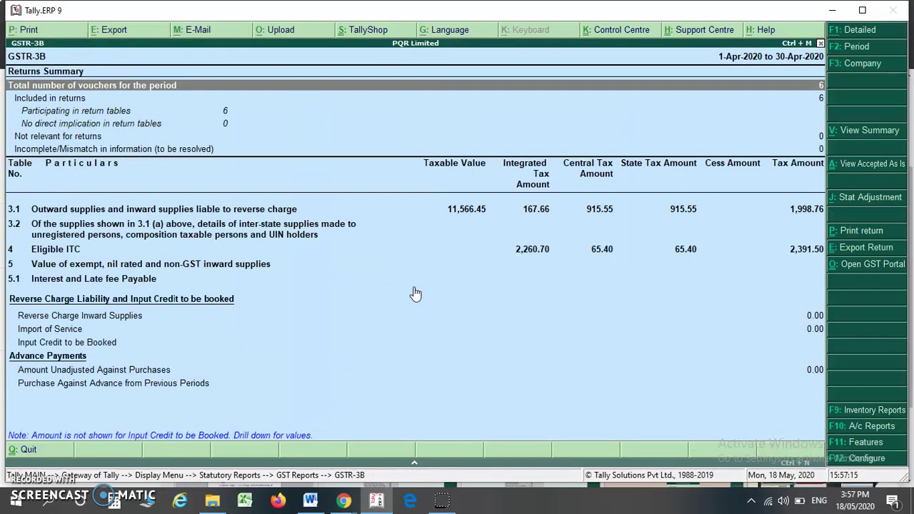
{"action": "key", "text": "Down"}
{"action": "key", "text": "Down"}
{"action": "key", "text": "Down"}
{"action": "key", "text": "Down"}
{"action": "key", "text": "Down"}
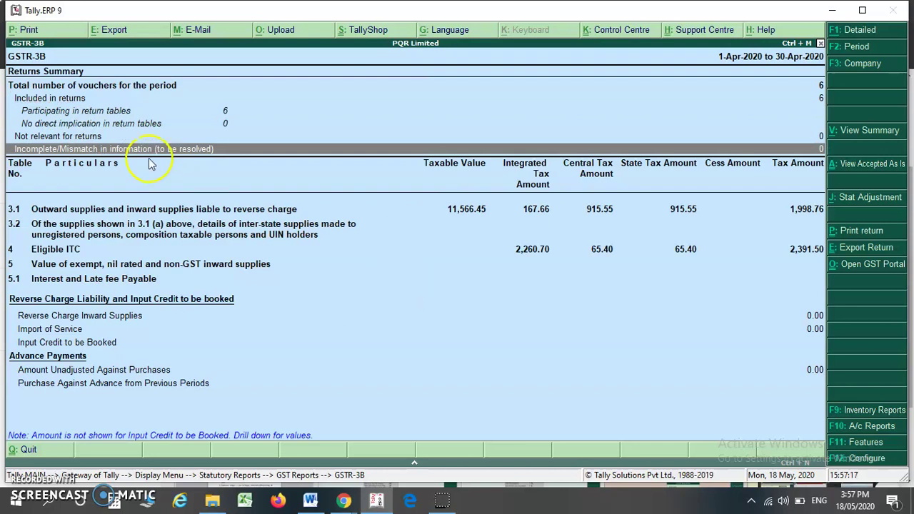